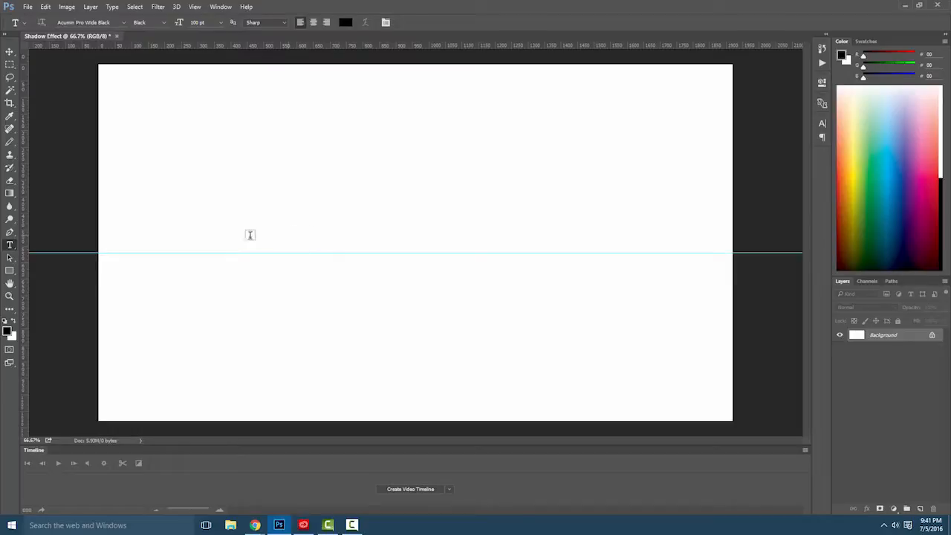
Step: Create a wide text box above the horizontal guide containing the person's full name in capitals, sized at 179 pt
left_click_drag(136, 161, 695, 250)
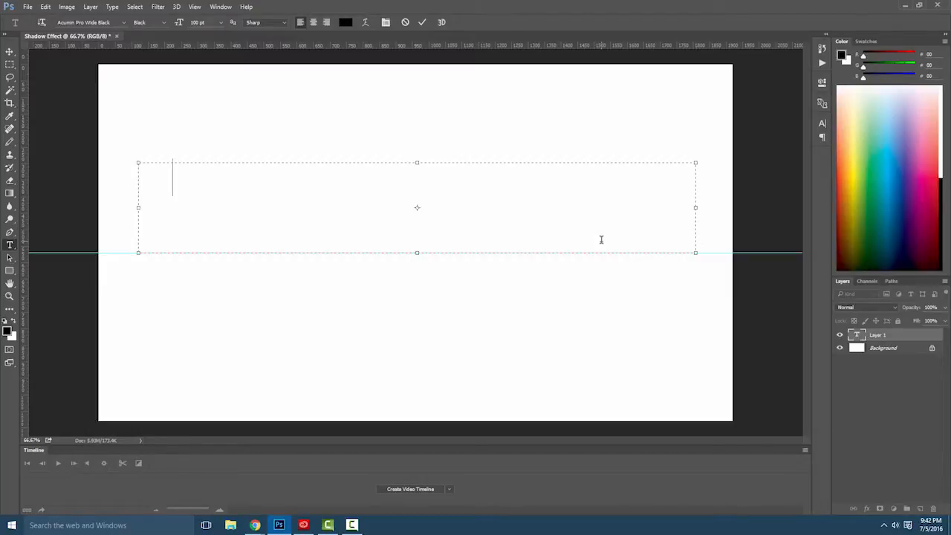
type("MARK LASS")
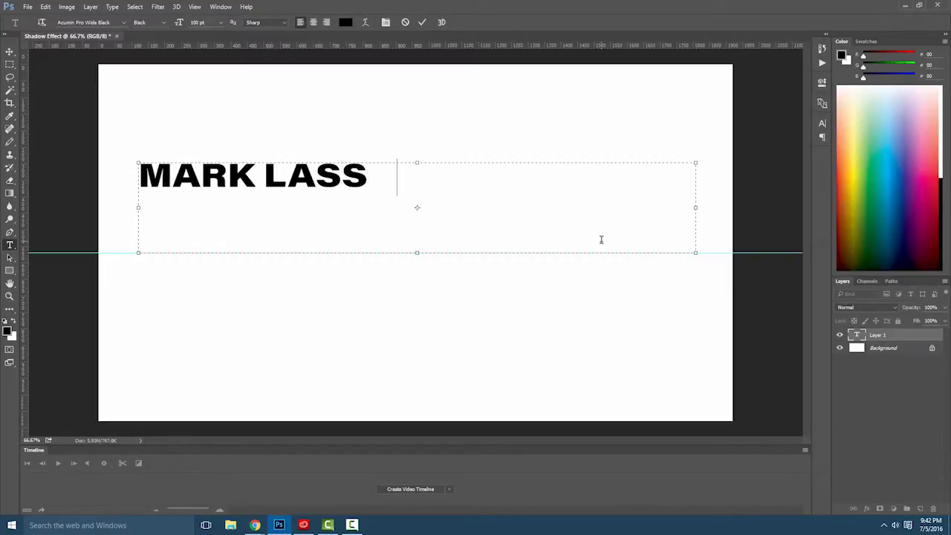
type("OFF")
key("ctrl+a")
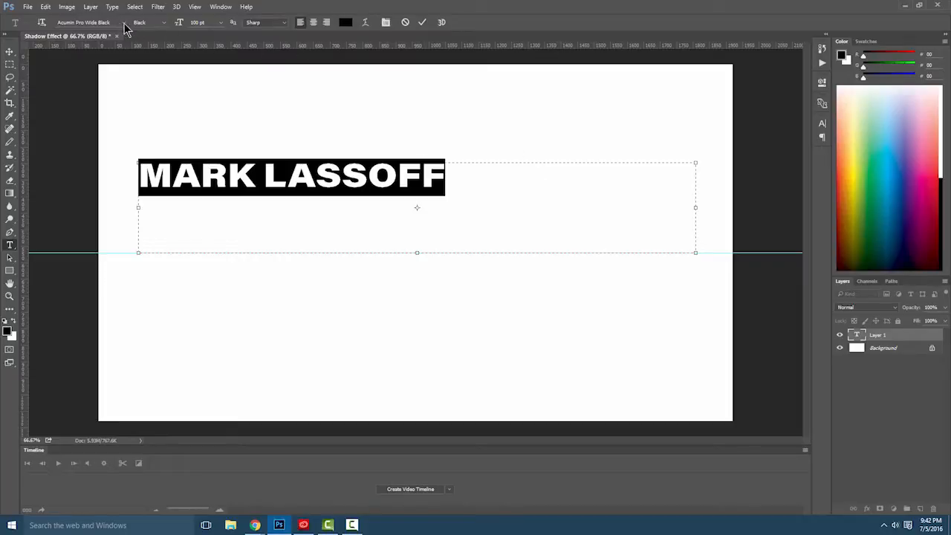
left_click_drag(179, 23, 217, 25)
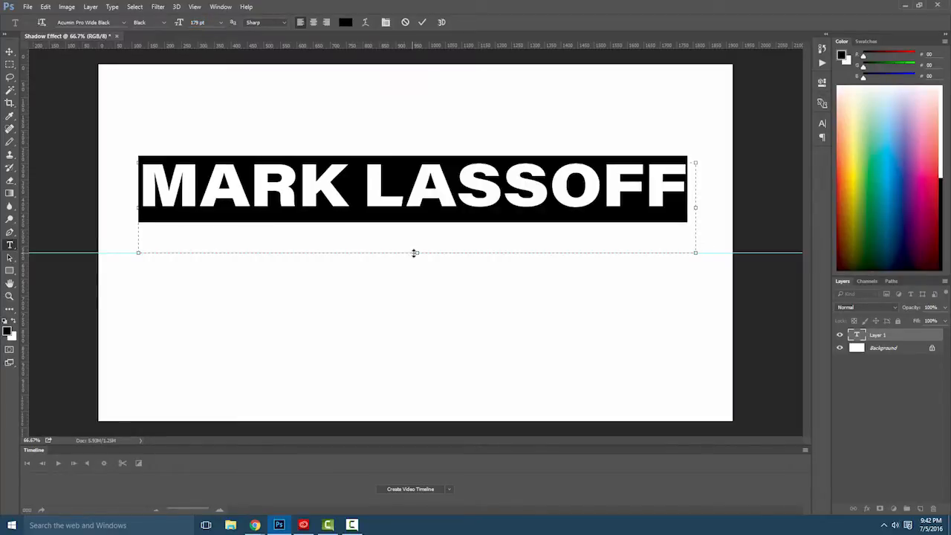
Step: Move the name text down to just above the horizontal guide and remove the guide from the canvas
mouse_move(417, 233)
left_mouse_down()
mouse_move(418, 210)
mouse_move(382, 203)
mouse_move(380, 230)
mouse_move(379, 212)
mouse_move(380, 221)
left_mouse_up()
left_click(11, 52)
left_click_drag(429, 254, 455, 45)
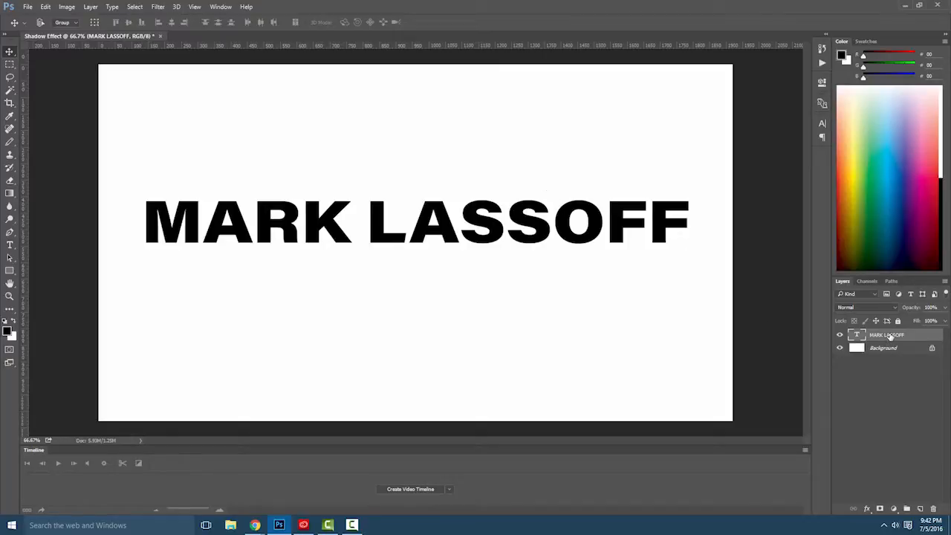
Step: Duplicate the name text layer and place the copy directly beneath the original text
mouse_move(890, 336)
left_mouse_down()
mouse_move(909, 389)
mouse_move(911, 483)
mouse_move(921, 510)
left_mouse_up()
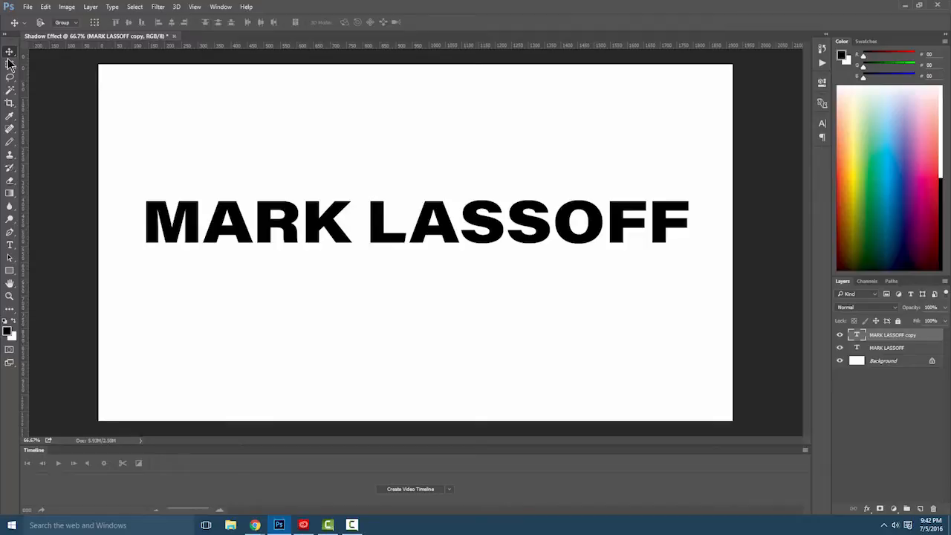
left_click_drag(319, 230, 319, 269)
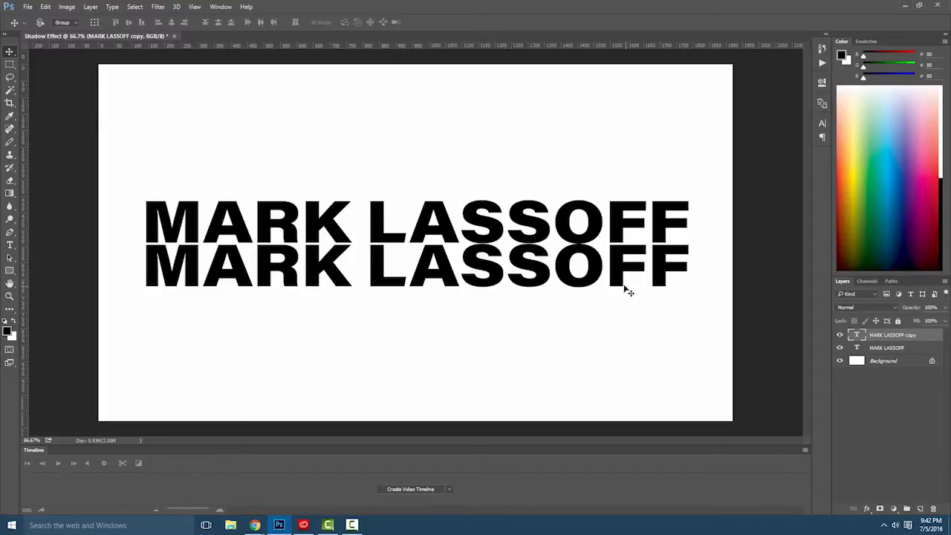
Step: Flip the lower text copy vertically with Free Transform and align it edge to edge under the original as a mirror image
key("ctrl+t")
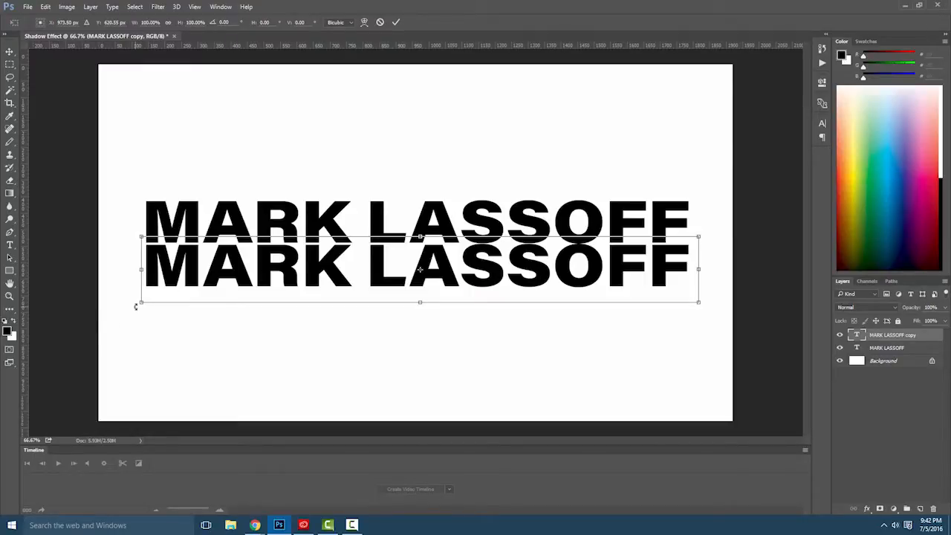
left_click_drag(136, 307, 714, 272)
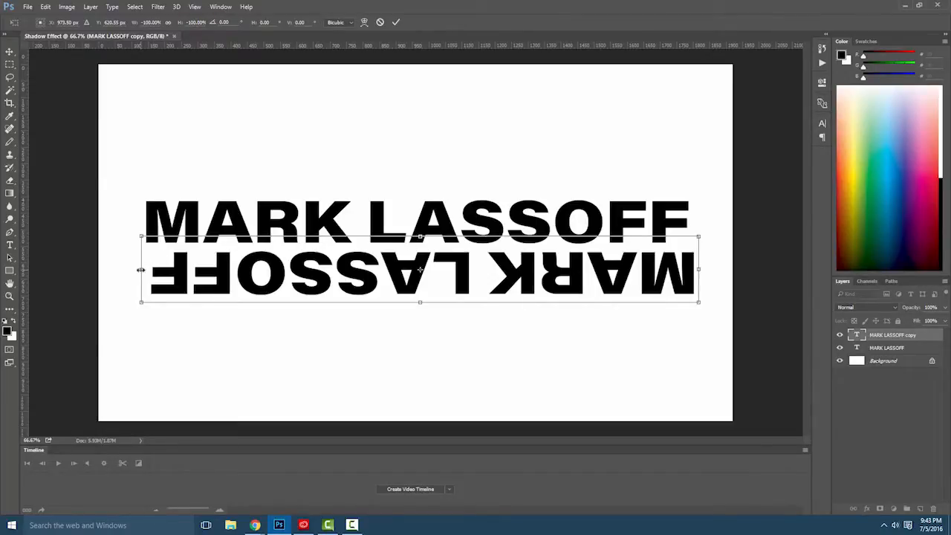
left_click_drag(141, 270, 884, 282)
left_click_drag(733, 274, 180, 269)
left_click_drag(331, 263, 698, 280)
left_click_drag(558, 275, 551, 273)
key("Right")
key("Right")
key("Right")
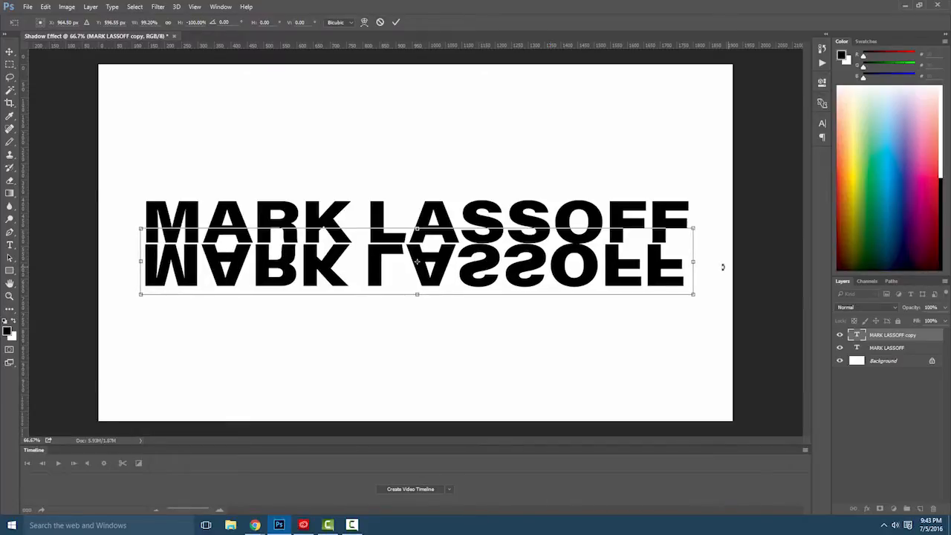
left_click_drag(693, 262, 698, 262)
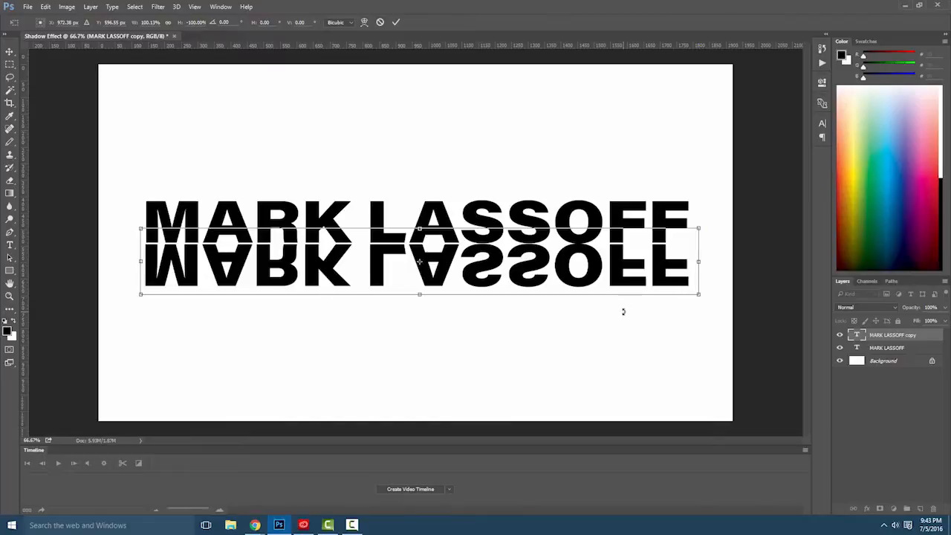
key("Return")
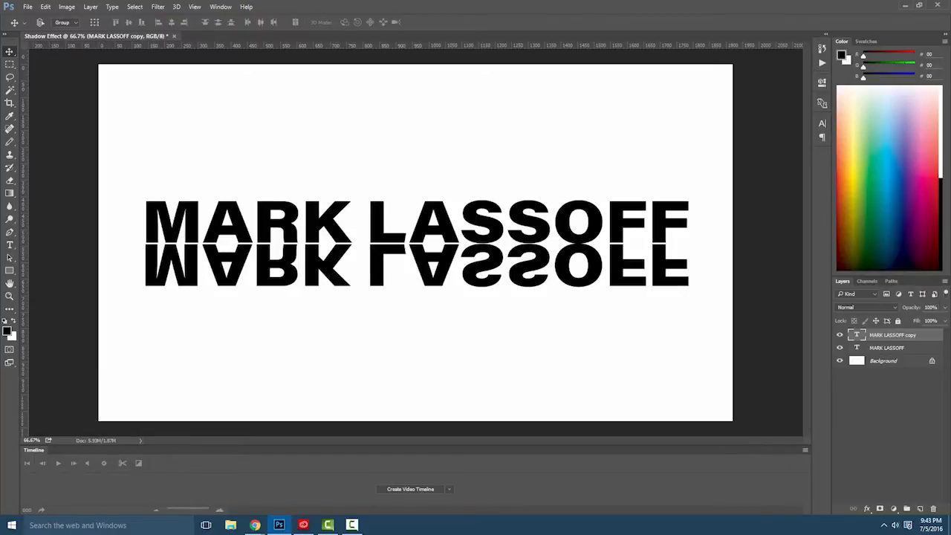
Step: Set the mirrored copy's opacity to 32% and skew it horizontally by about 14.65°, keeping its upper edge in place
left_click_drag(916, 308, 882, 306)
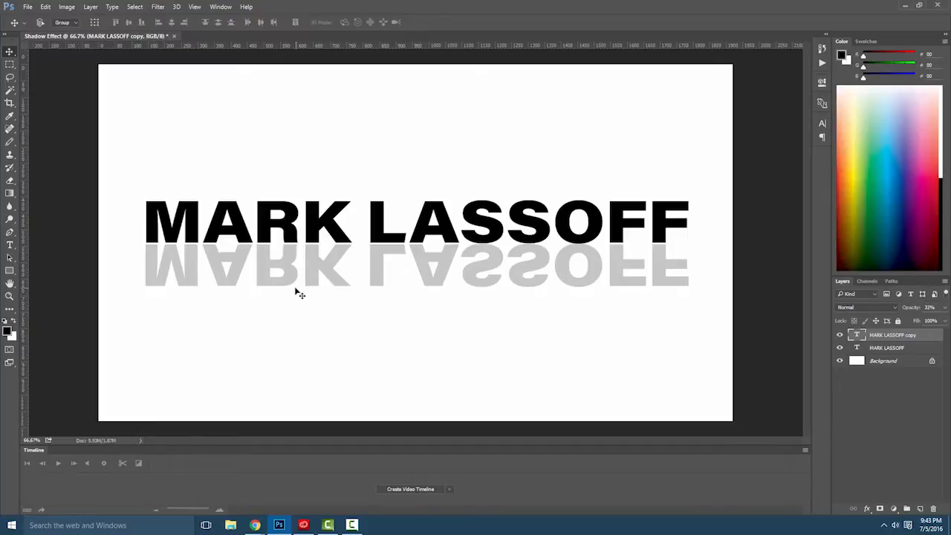
key("ctrl+t")
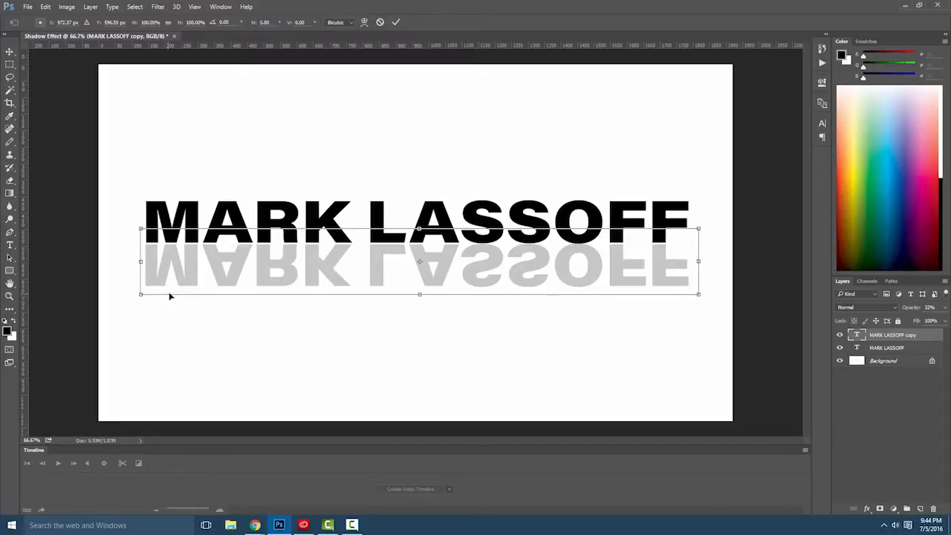
left_click_drag(183, 295, 197, 295)
key("ctrl+z")
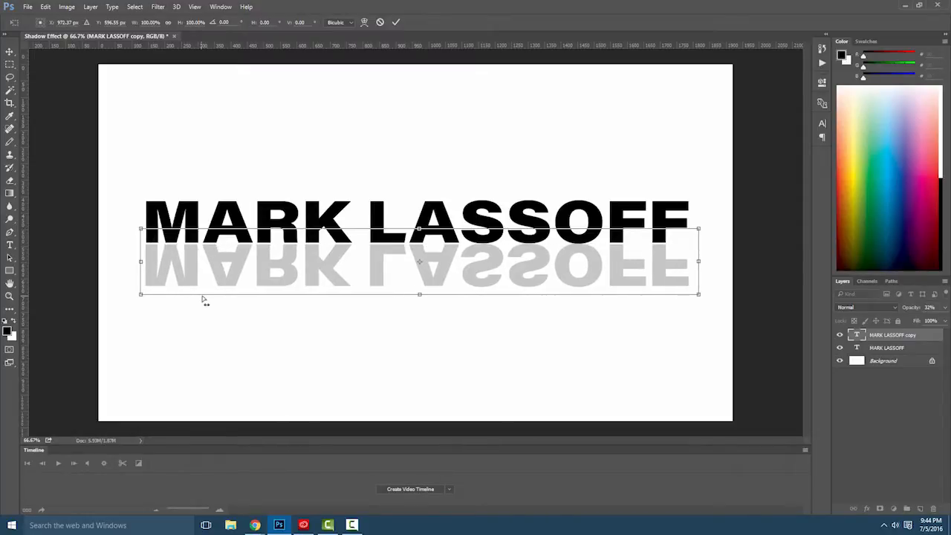
left_click_drag(214, 299, 228, 298)
key("ctrl+z")
left_click_drag(244, 300, 263, 310)
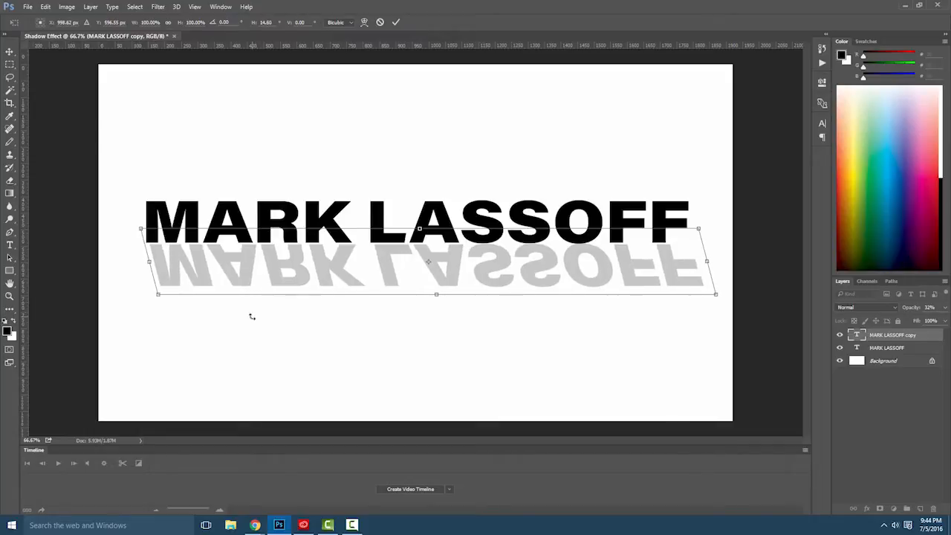
key("Return")
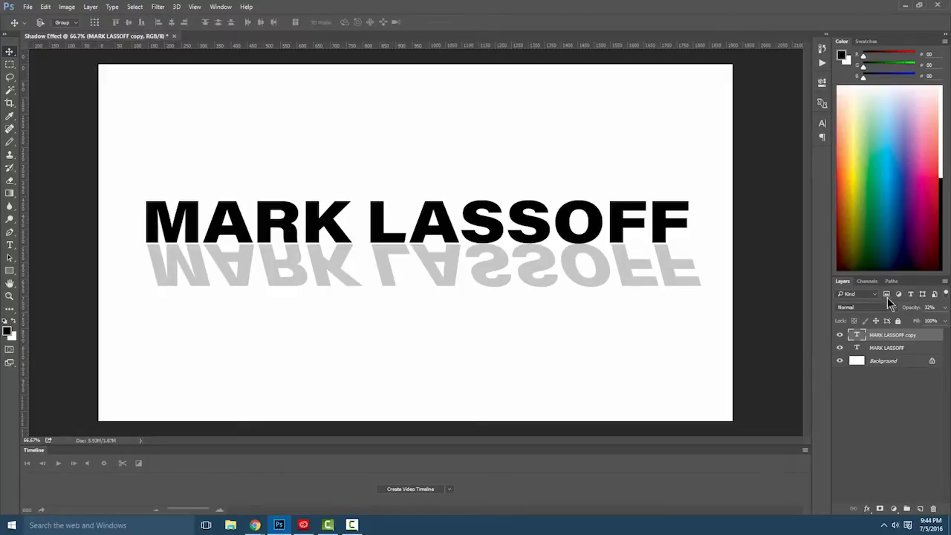
Step: Rasterize the mirrored text copy and apply a Gaussian Blur with a 3.8 pixel radius
left_click(160, 7)
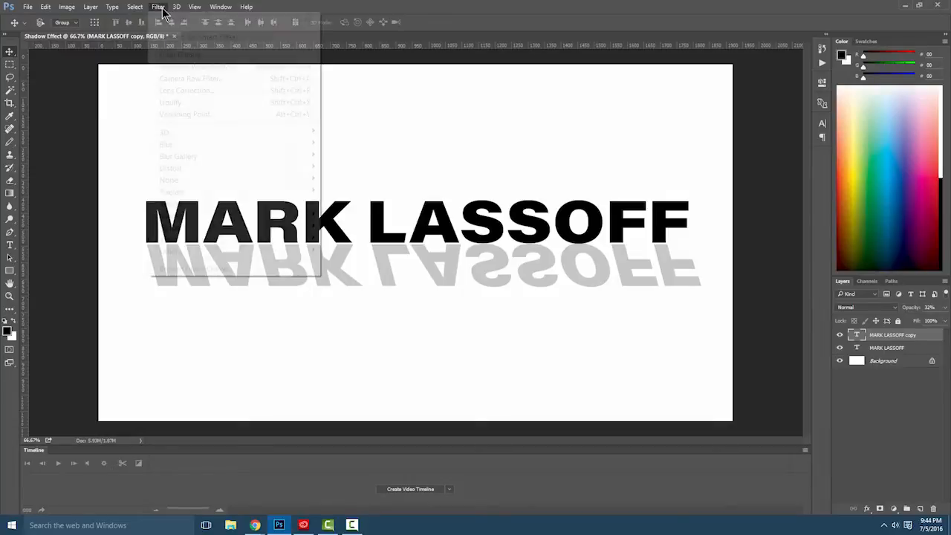
mouse_move(204, 144)
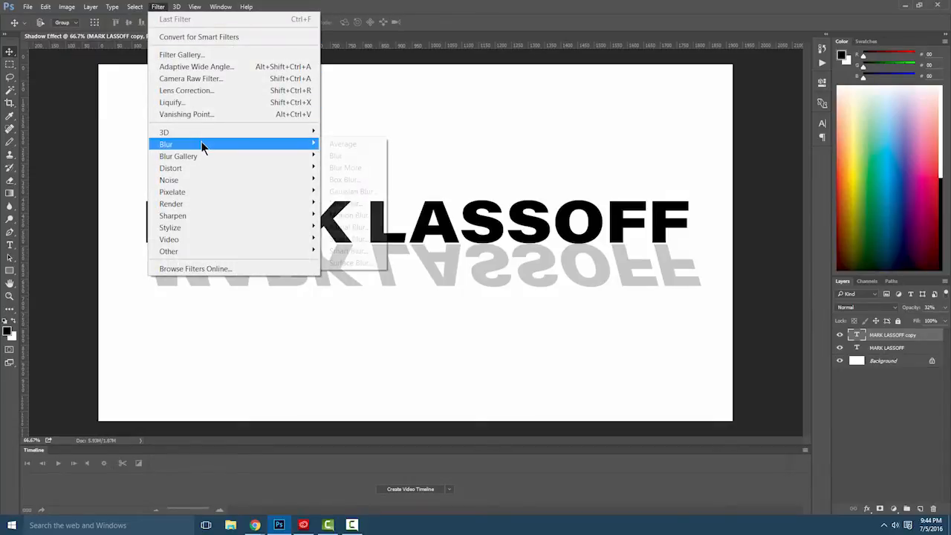
left_click(368, 188)
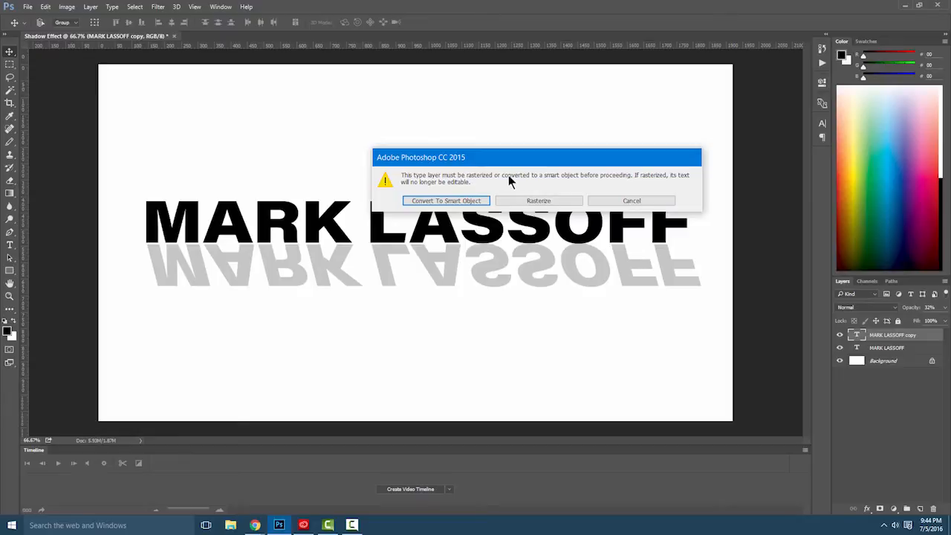
left_click(533, 198)
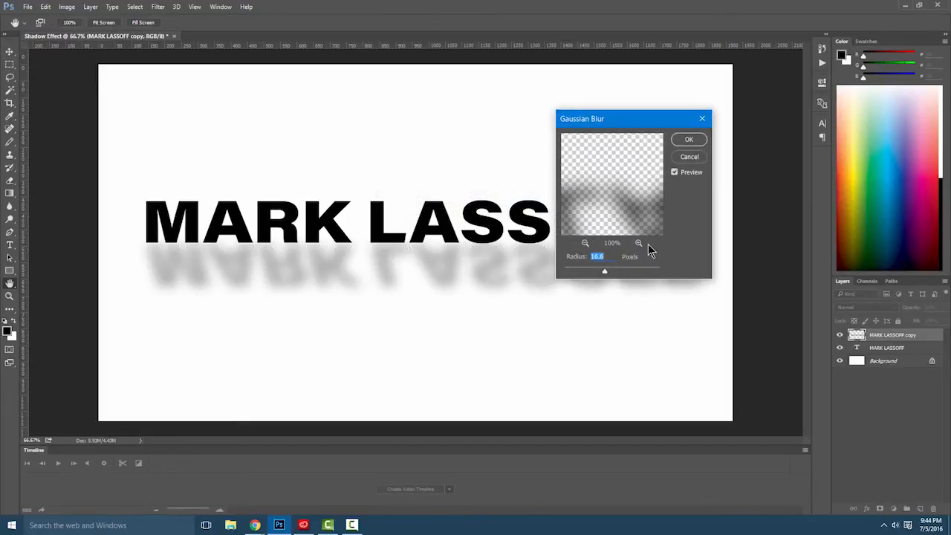
left_click_drag(603, 271, 583, 276)
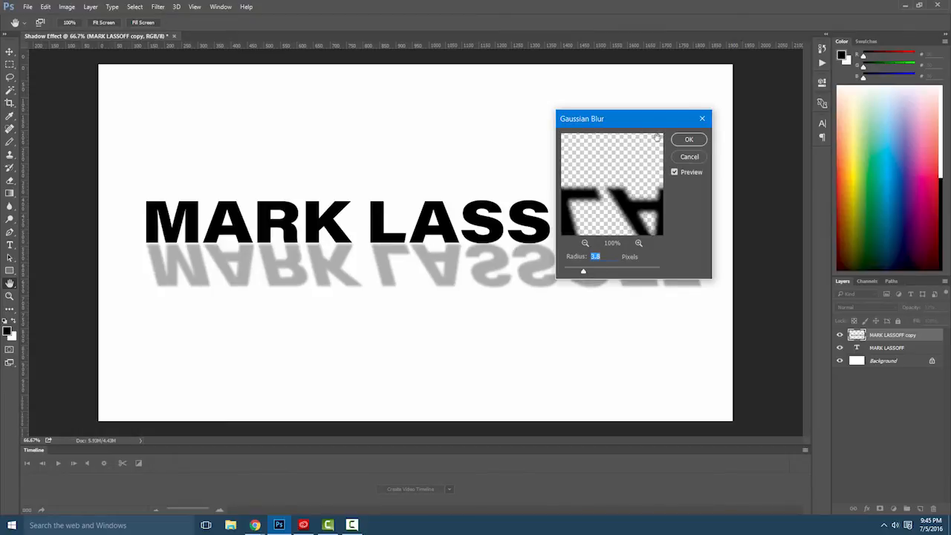
left_click(688, 140)
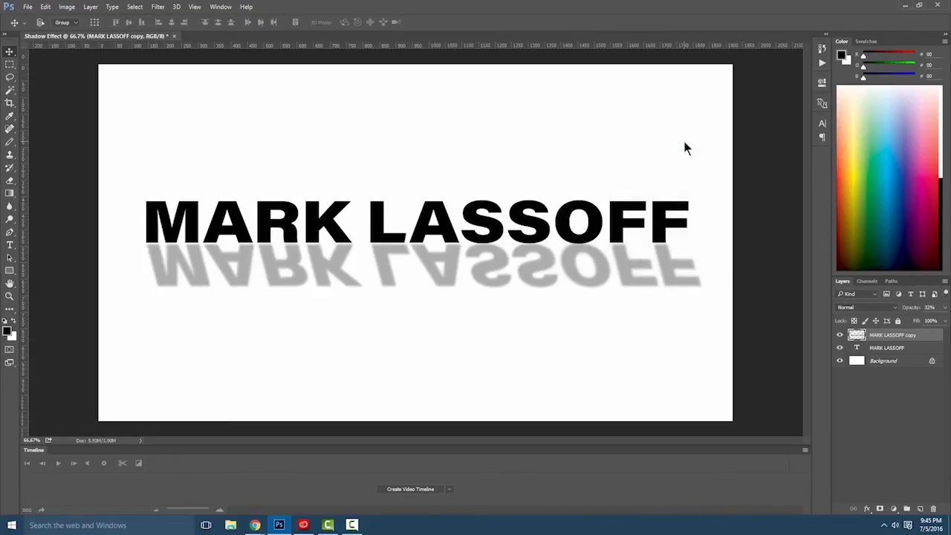